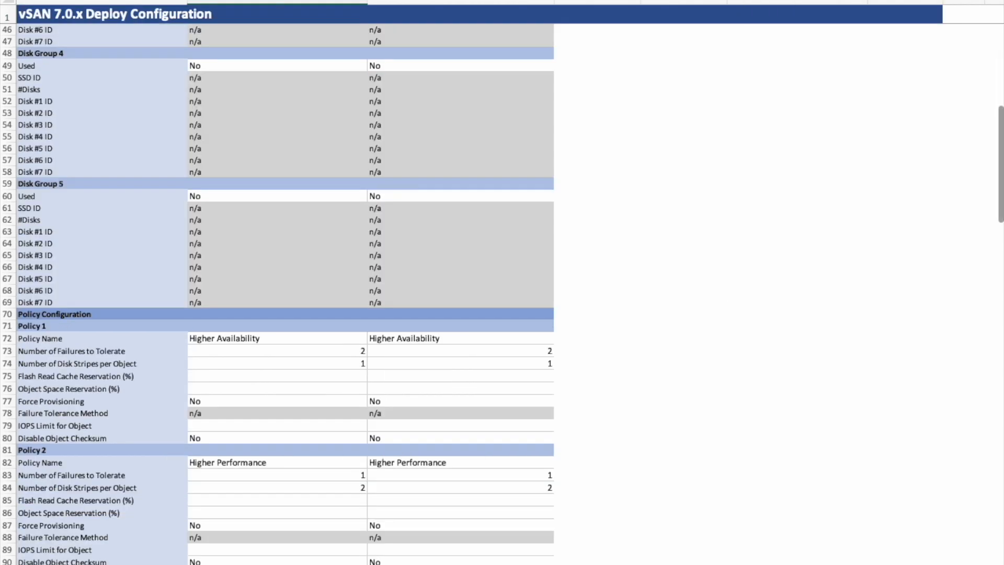
# - Launch installer.exe from D:\vcsa-ui-installer\win32 to open the vCenter Server Appliance installer
pyautogui.scroll(-12, 567, 500)
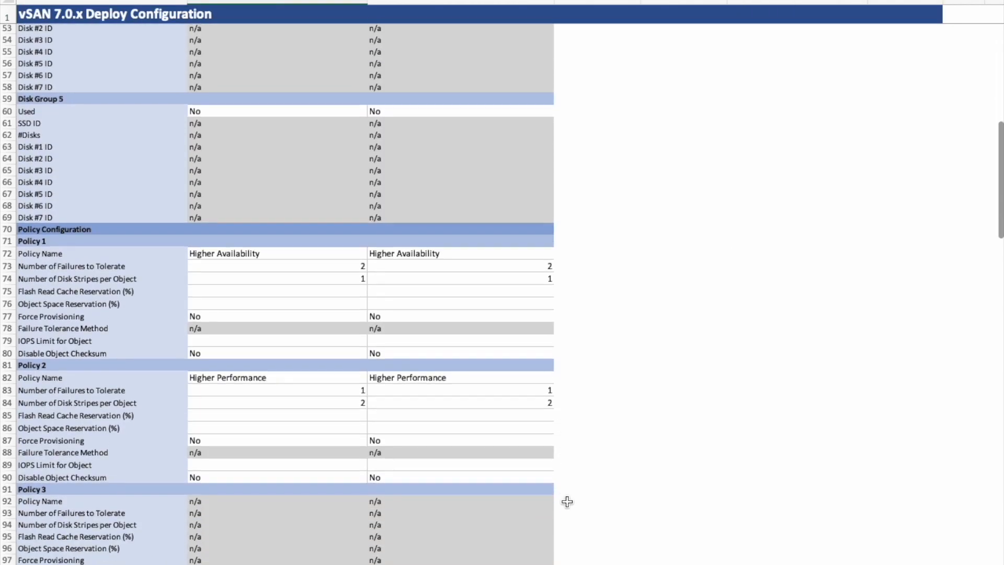
pyautogui.scroll(-7, 567, 501)
pyautogui.scroll(20, 567, 502)
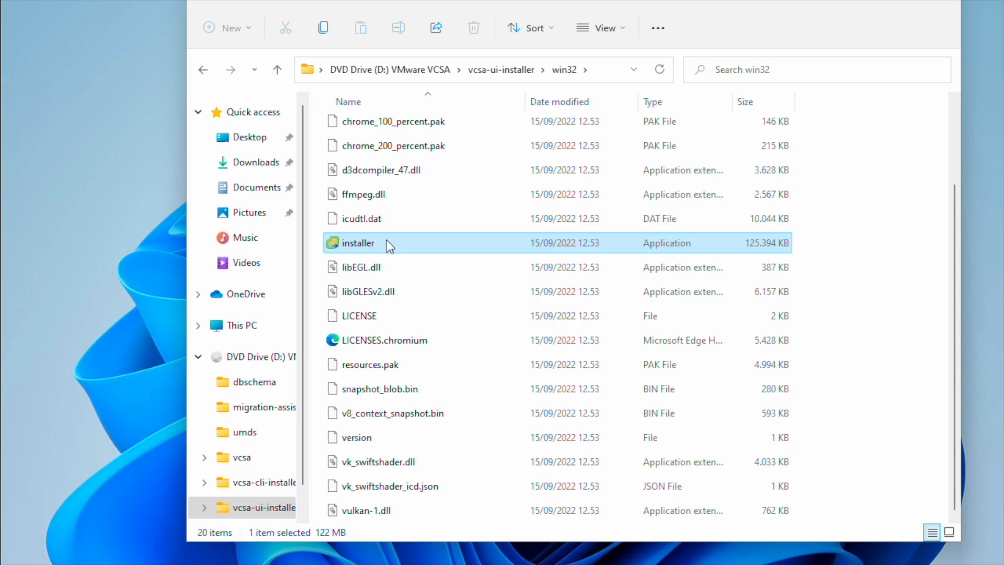
pyautogui.doubleClick(390, 244)
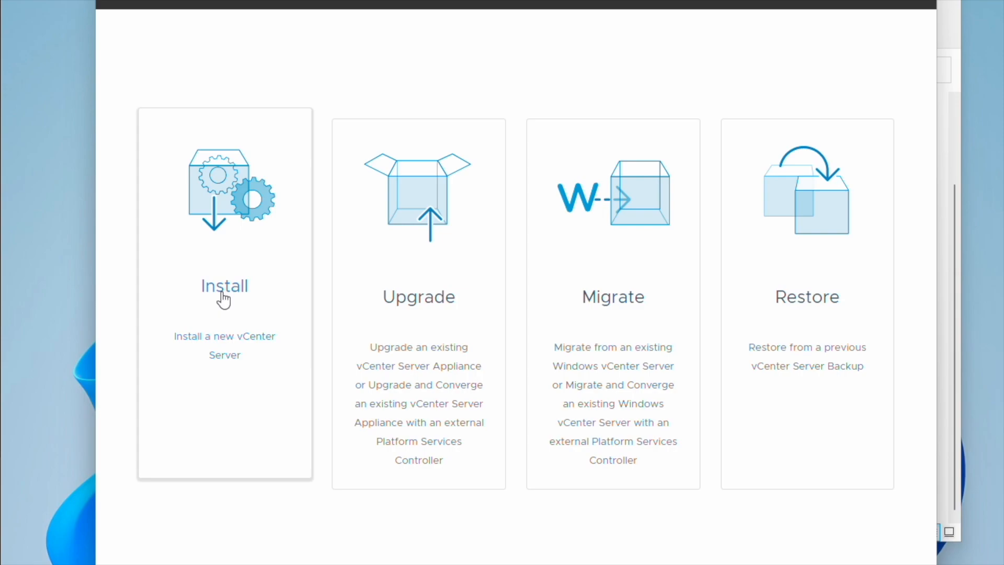
# - Start a new install, accept the license, and enter root credentials for ESXi host 10.83.82.201
pyautogui.click(223, 299)
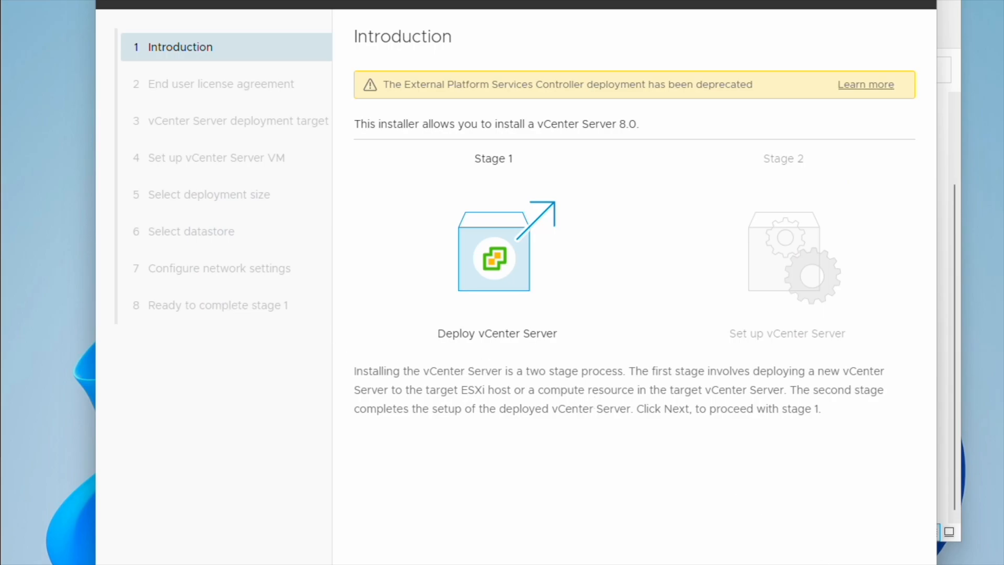
pyautogui.press('Return')
pyautogui.click(360, 356)
pyautogui.press('Return')
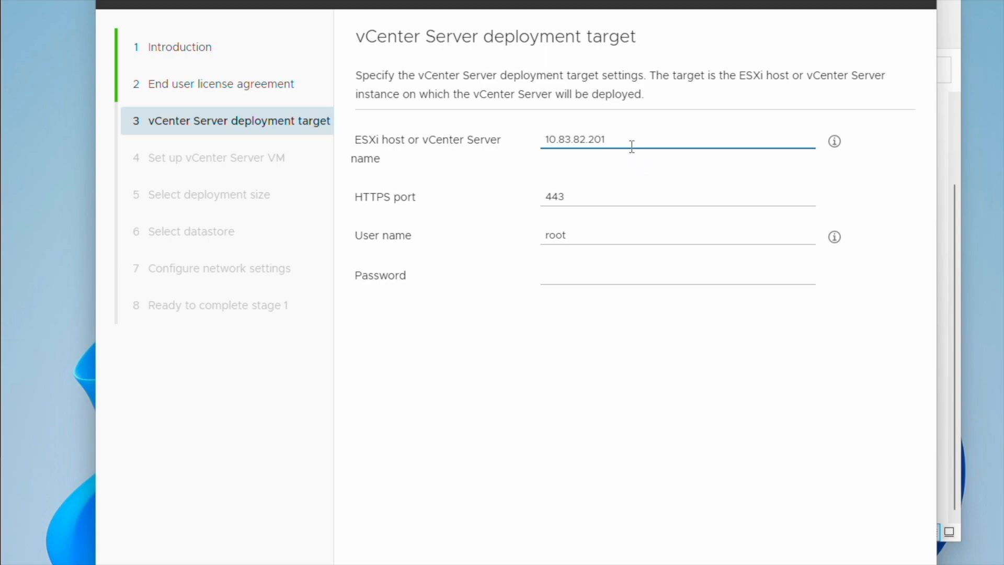
pyautogui.click(591, 275)
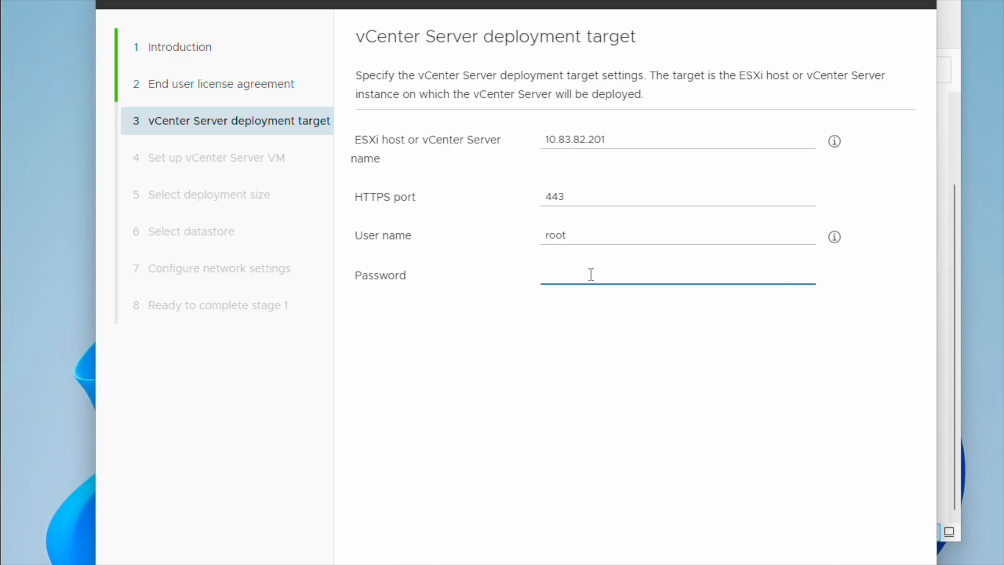
pyautogui.write('••••••••')
# - Trust the host certificate, name the appliance VM vcenter8, and set and confirm its root password
pyautogui.click(887, 564)
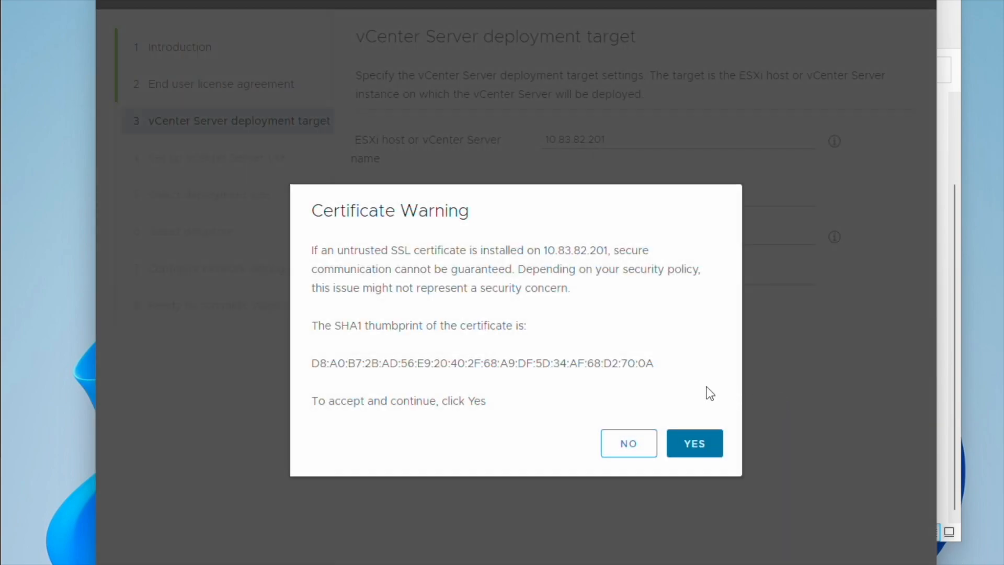
pyautogui.click(689, 454)
pyautogui.tripleClick(675, 117)
pyautogui.write('vcenter8')
pyautogui.press('Tab')
pyautogui.write('P@ssw0rd!')
pyautogui.press('Tab')
pyautogui.write('P@ssw0rd!')
pyautogui.press('Return')
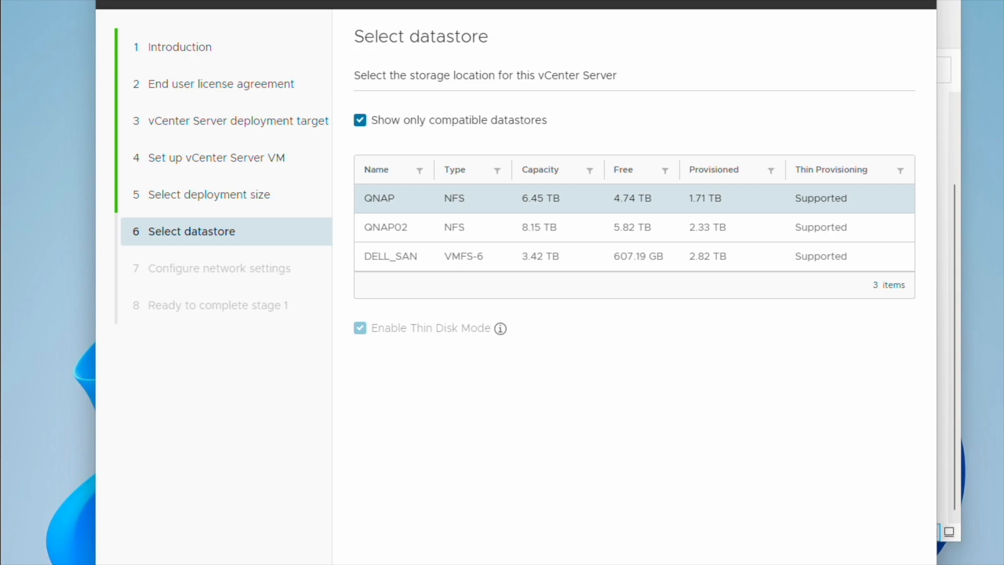
# - Put the appliance on network VC_VLAN3 and complete its static IP 10.83.82.121
pyautogui.click(890, 564)
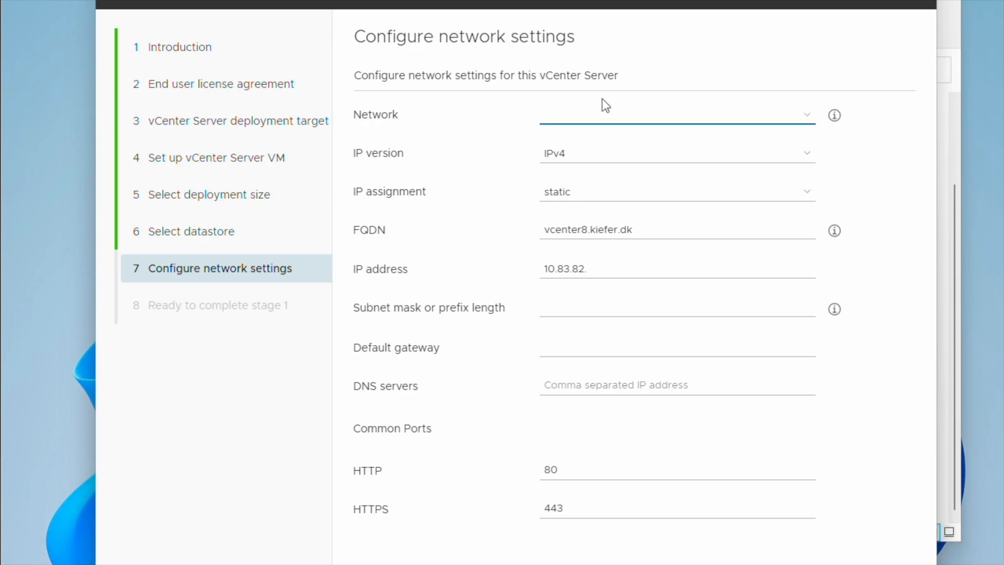
pyautogui.click(813, 119)
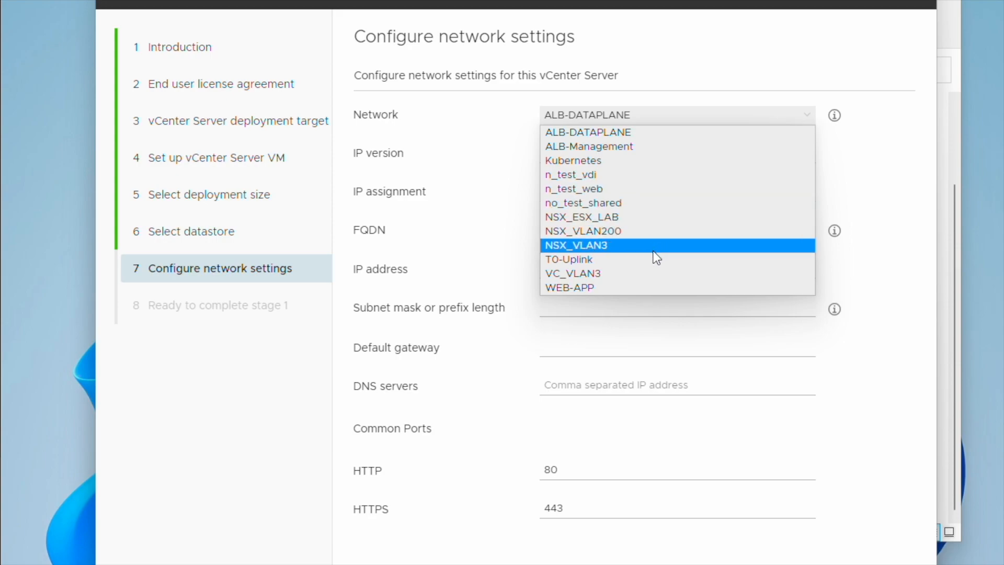
pyautogui.click(656, 273)
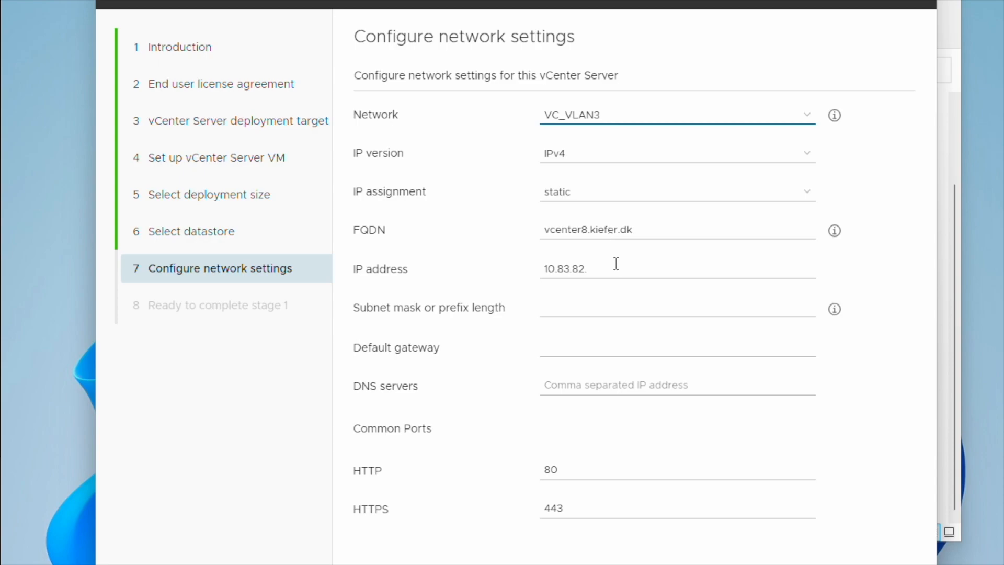
pyautogui.click(632, 272)
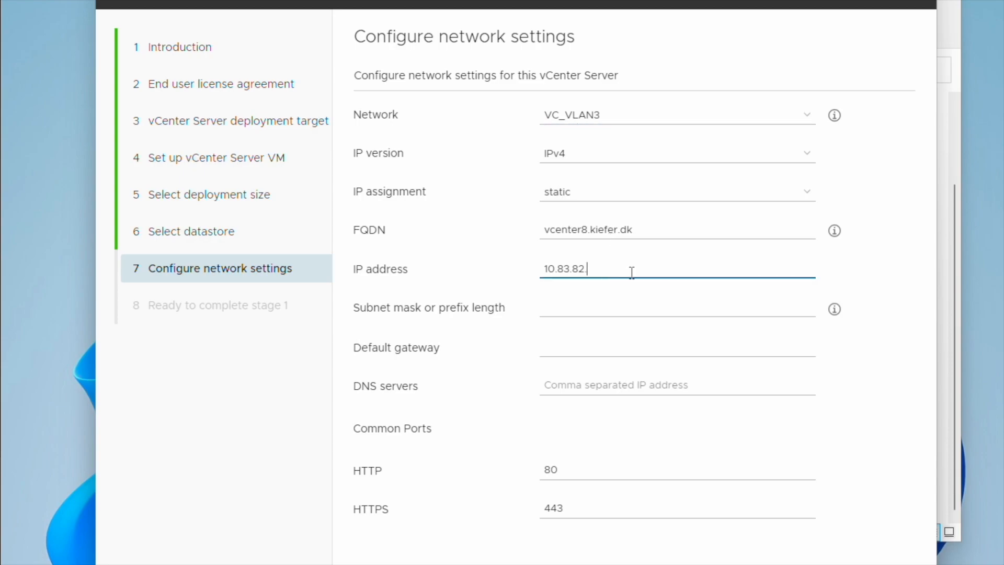
pyautogui.write('12')
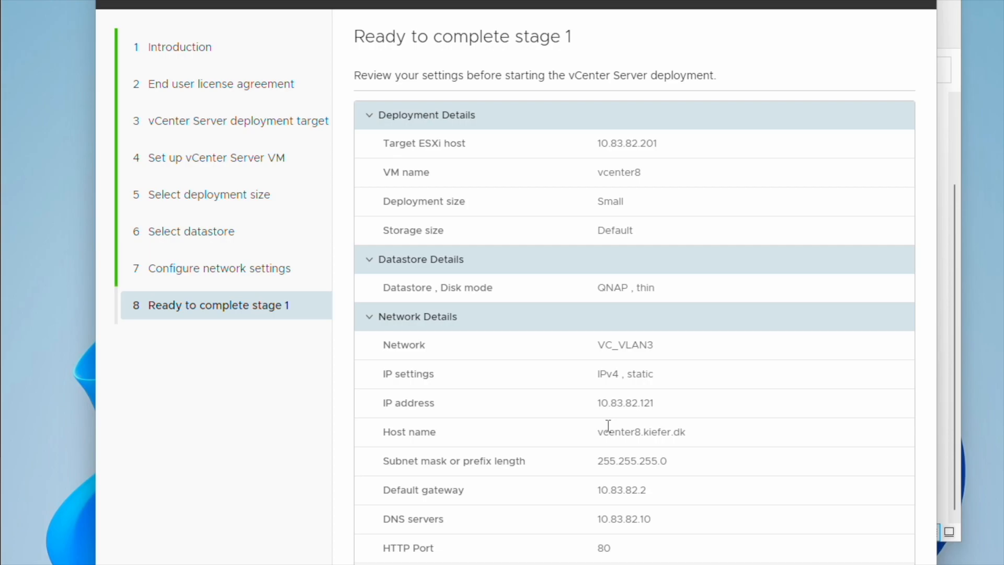
# - Deploy stage 1, continue into stage 2, and enter NTP server 10.83.82.10
pyautogui.click(858, 478)
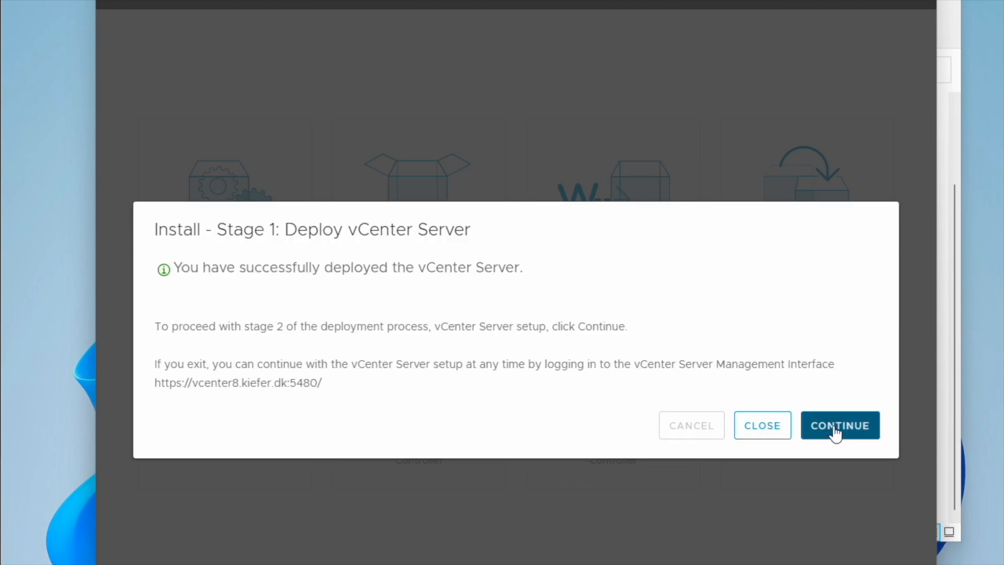
pyautogui.click(836, 426)
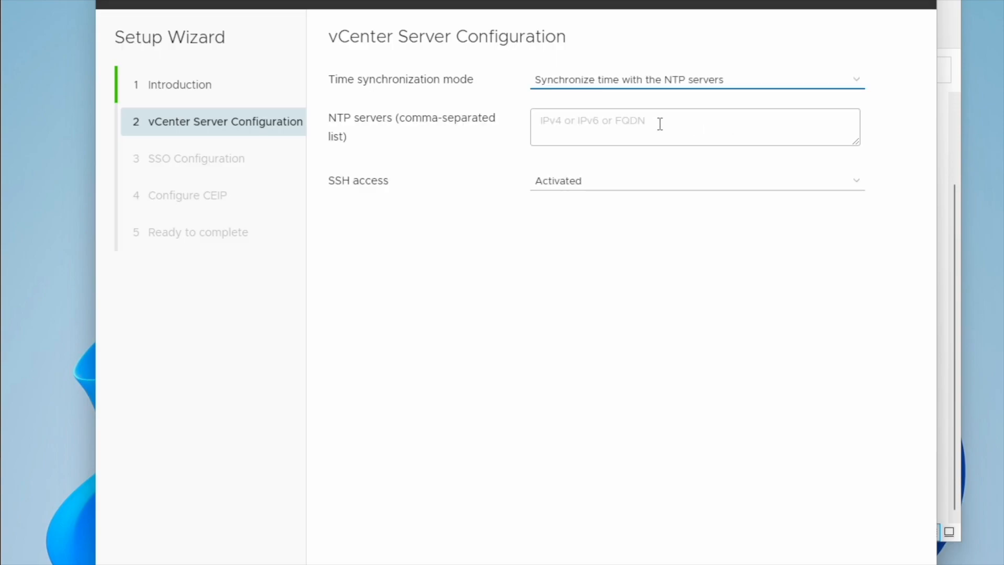
pyautogui.click(660, 123)
pyautogui.write('10.83.82.10')
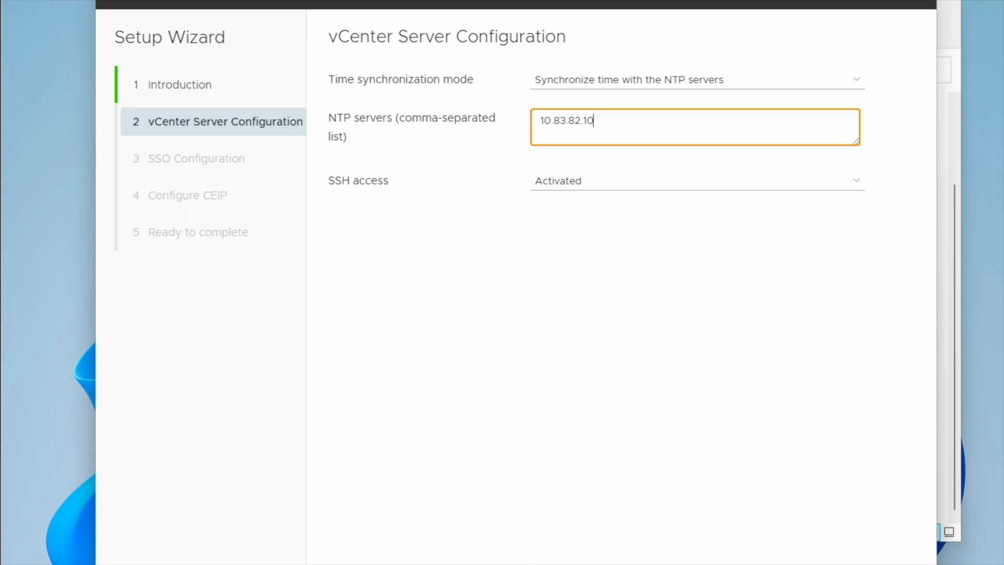
# - Create SSO domain vsphere.local, pass the CEIP step, and finish stage 2 after acknowledging the warning
pyautogui.click(886, 564)
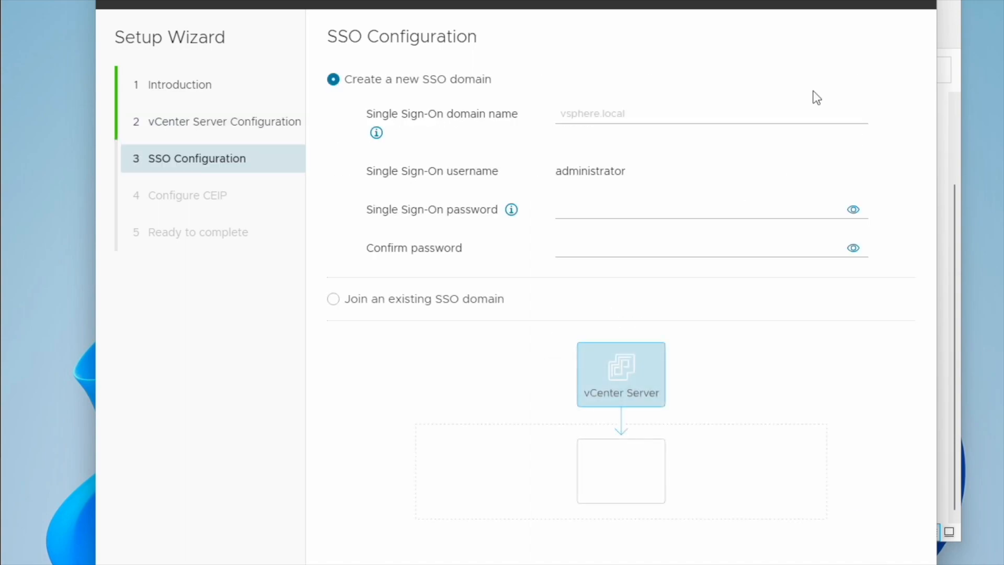
pyautogui.click(671, 115)
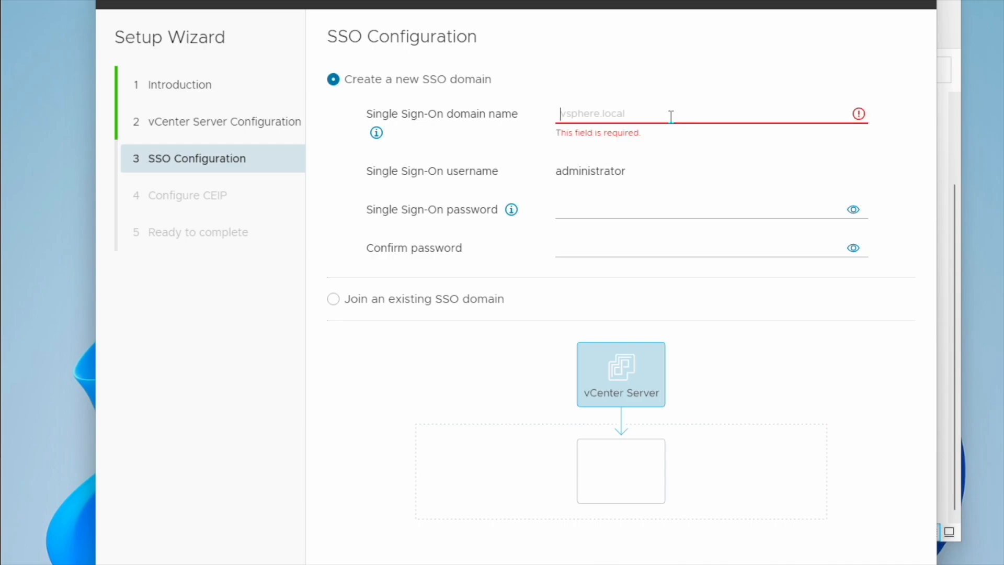
pyautogui.write('vsphere.local')
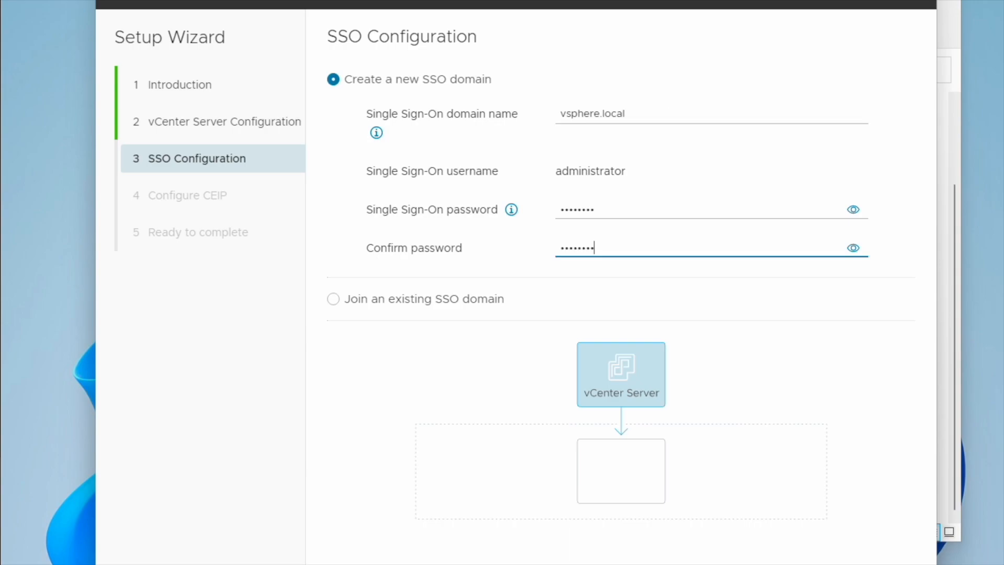
pyautogui.click(884, 563)
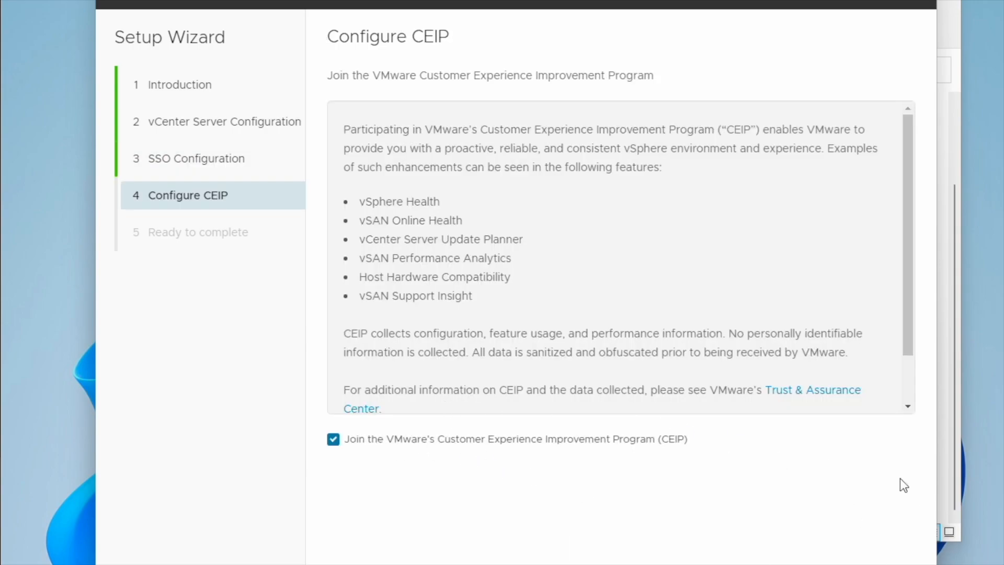
pyautogui.click(884, 564)
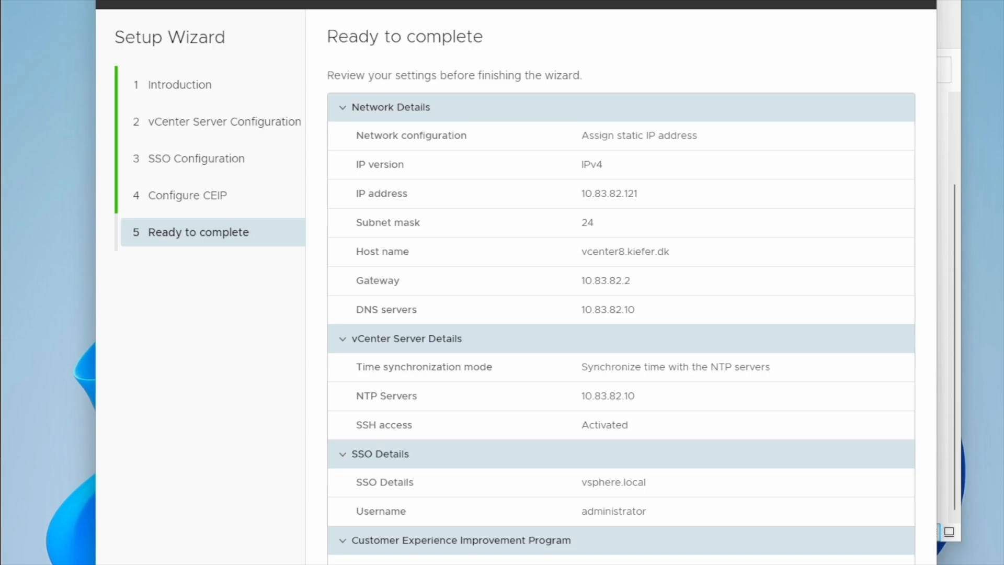
pyautogui.click(884, 564)
pyautogui.click(710, 382)
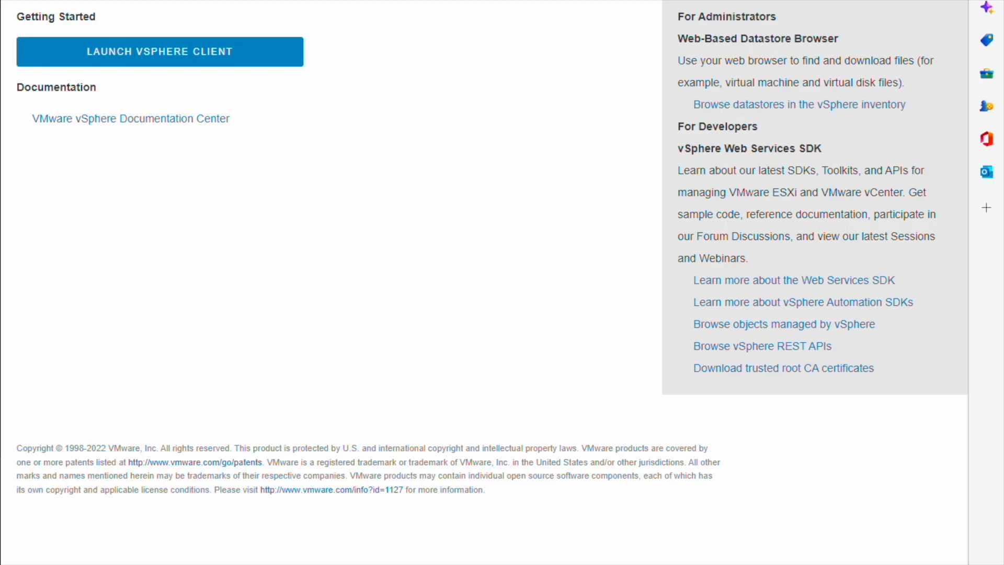
# - Log into the vSphere Client as the SSO administrator using its password
pyautogui.click(192, 59)
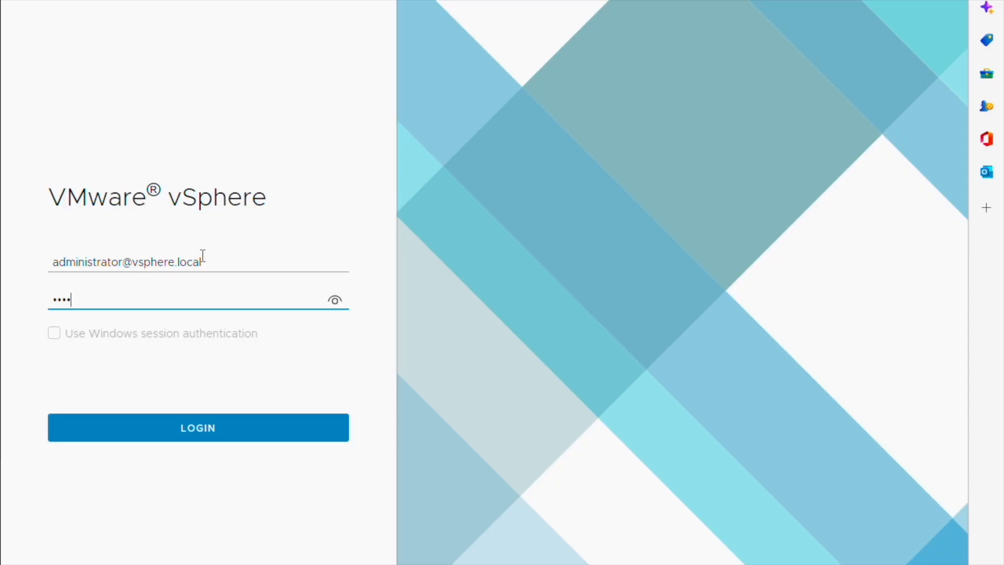
pyautogui.write('•••')
pyautogui.write('•')
pyautogui.press('Return')
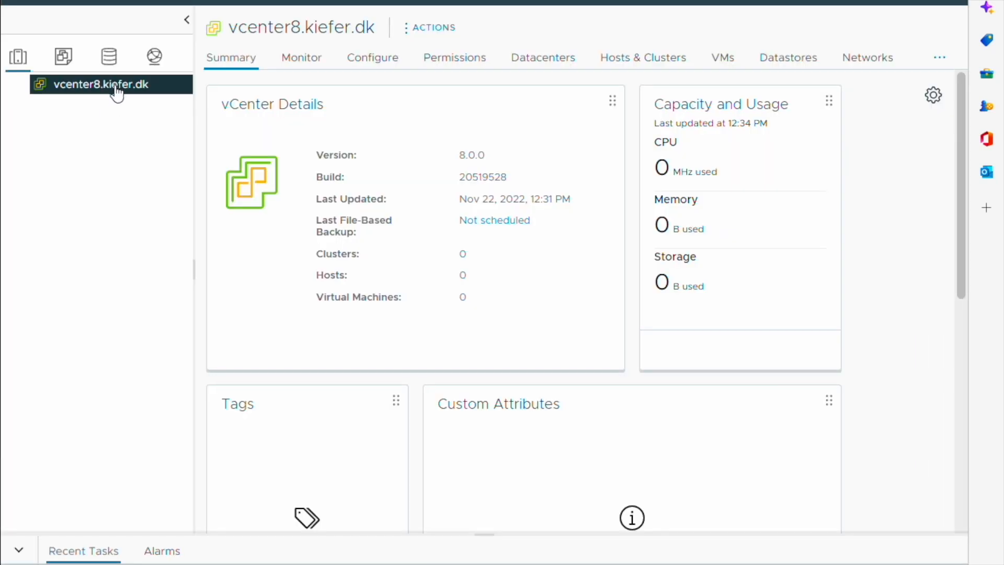
# - Create datacenter TINNING under vcenter8.kiefer.dk and view its Summary page
pyautogui.rightClick(117, 95)
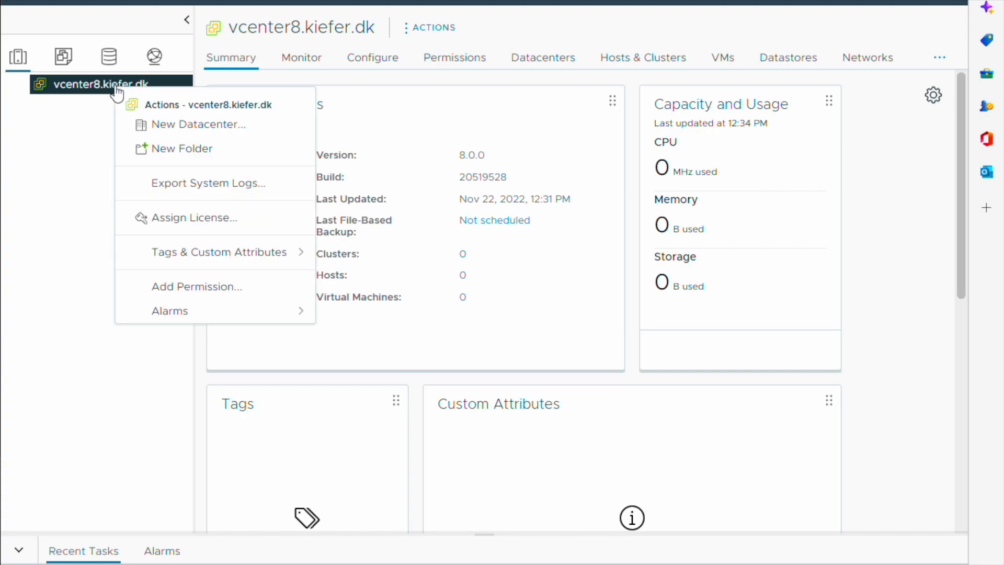
pyautogui.click(248, 126)
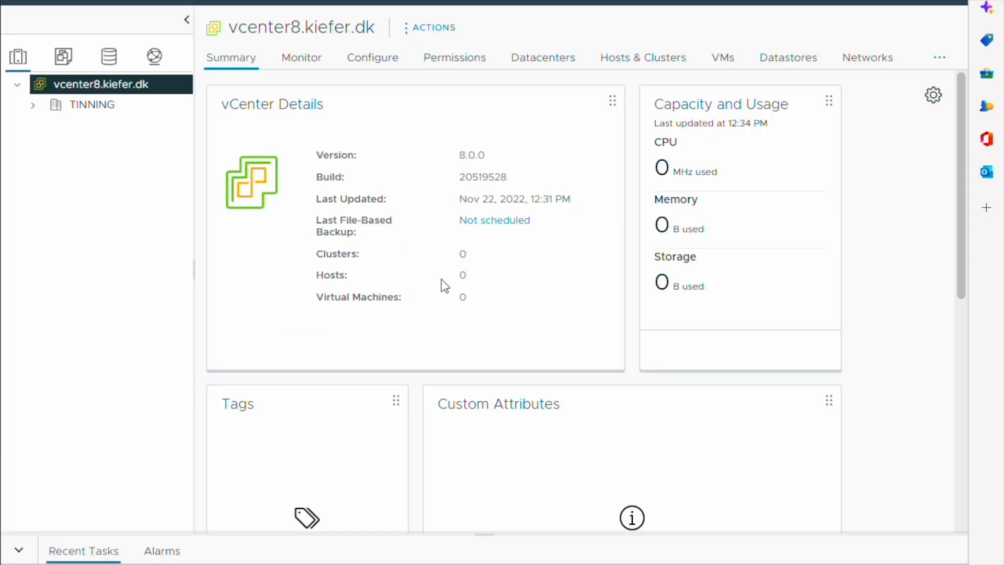
pyautogui.click(102, 107)
# - Start a new cluster in TINNING named UCS-C240M4 with DRS and vSAN turned on
pyautogui.rightClick(103, 112)
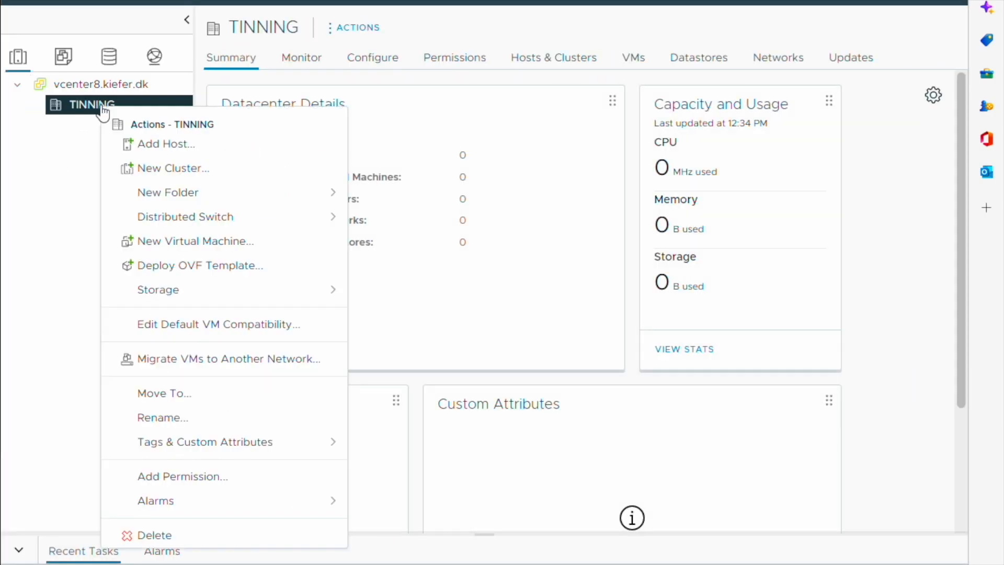
pyautogui.click(214, 170)
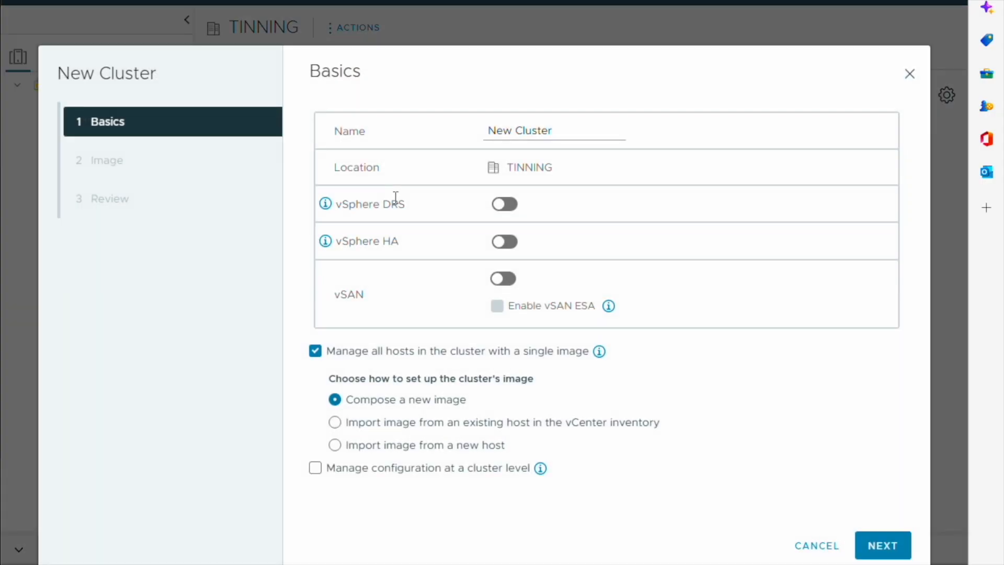
pyautogui.moveTo(570, 133); pyautogui.dragTo(489, 129)
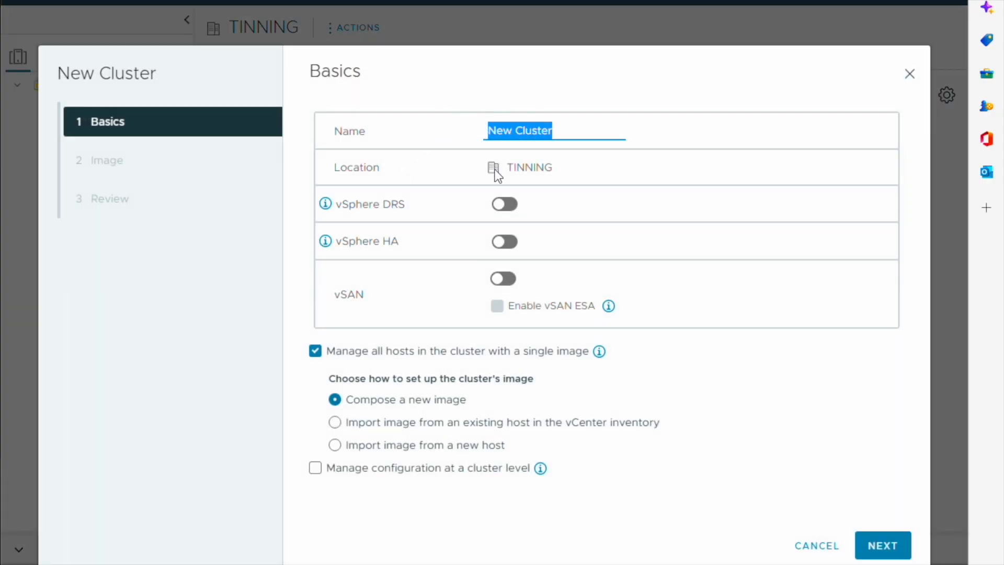
pyautogui.write('UCS')
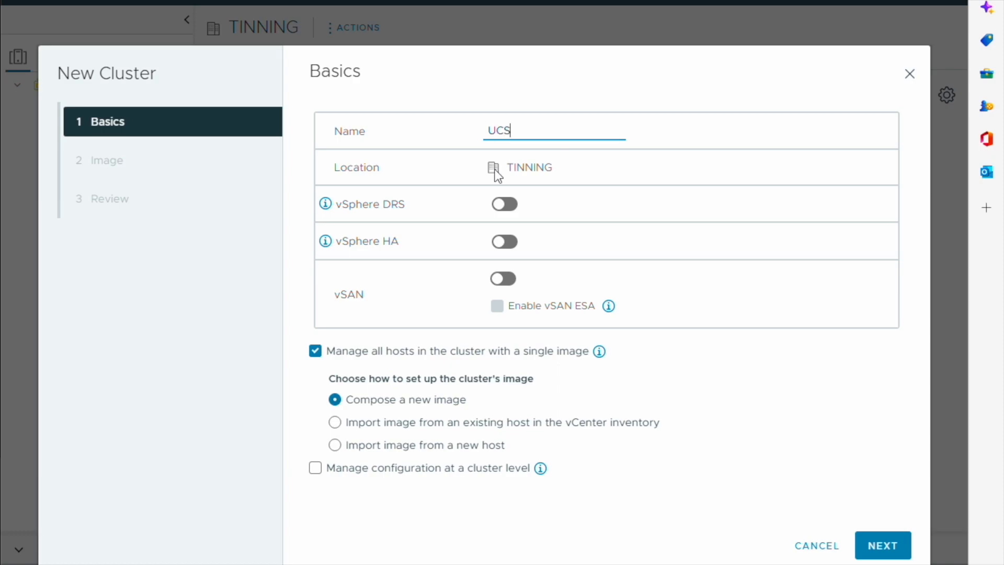
pyautogui.write('-C240M4')
pyautogui.click(501, 205)
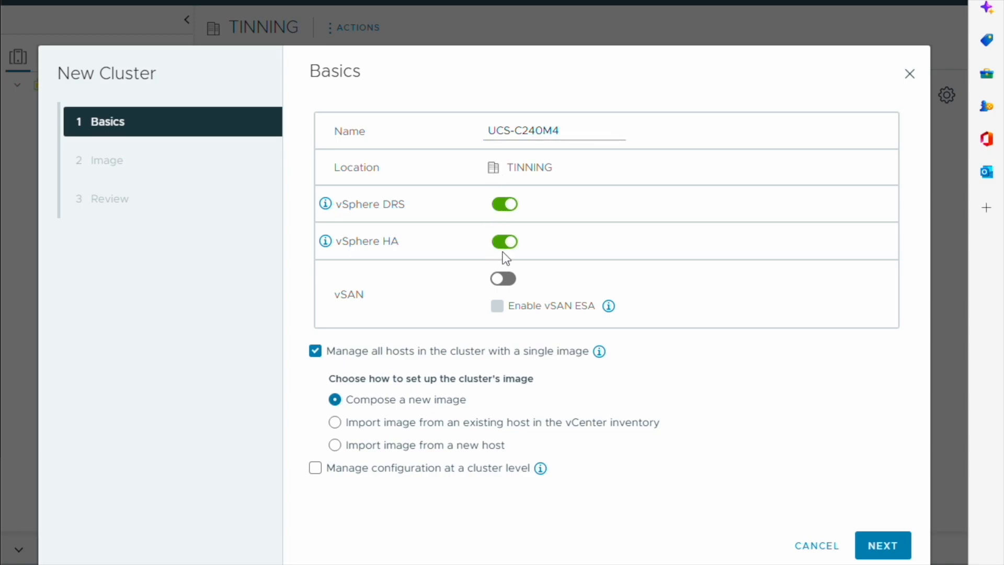
pyautogui.click(503, 280)
# - Keep the ESXi 8.0 image, review the settings, and finish creating the cluster
pyautogui.click(881, 544)
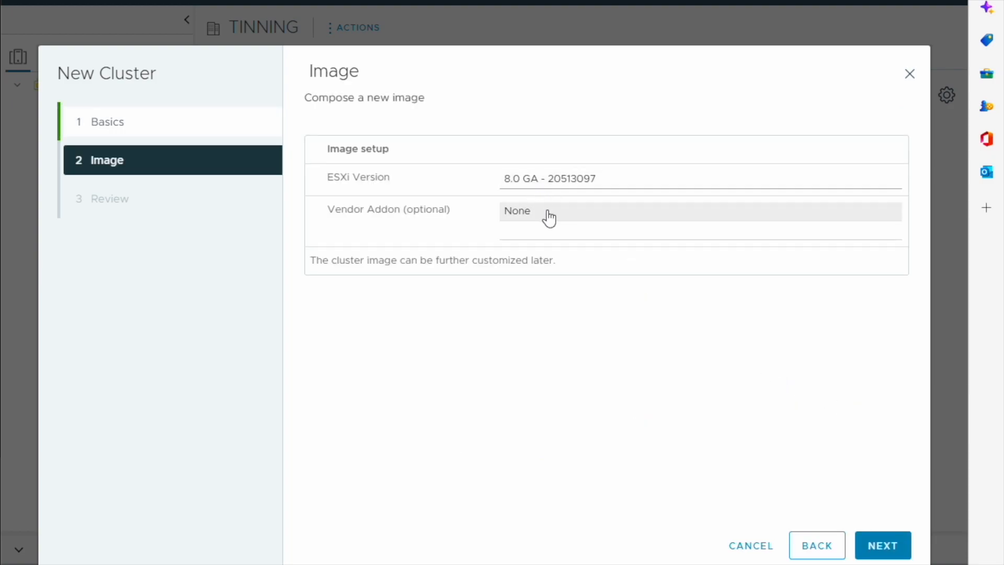
pyautogui.click(890, 547)
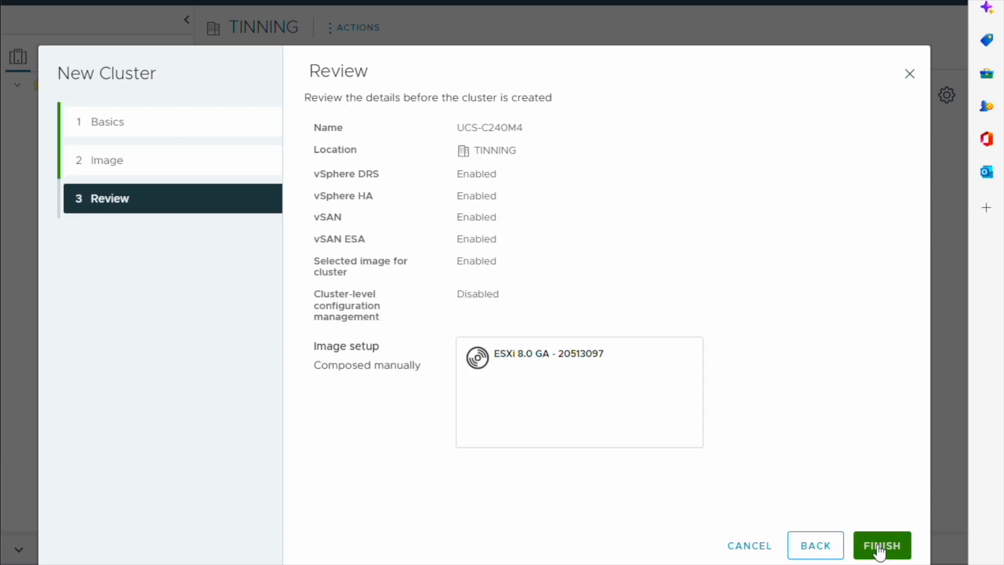
pyautogui.click(880, 547)
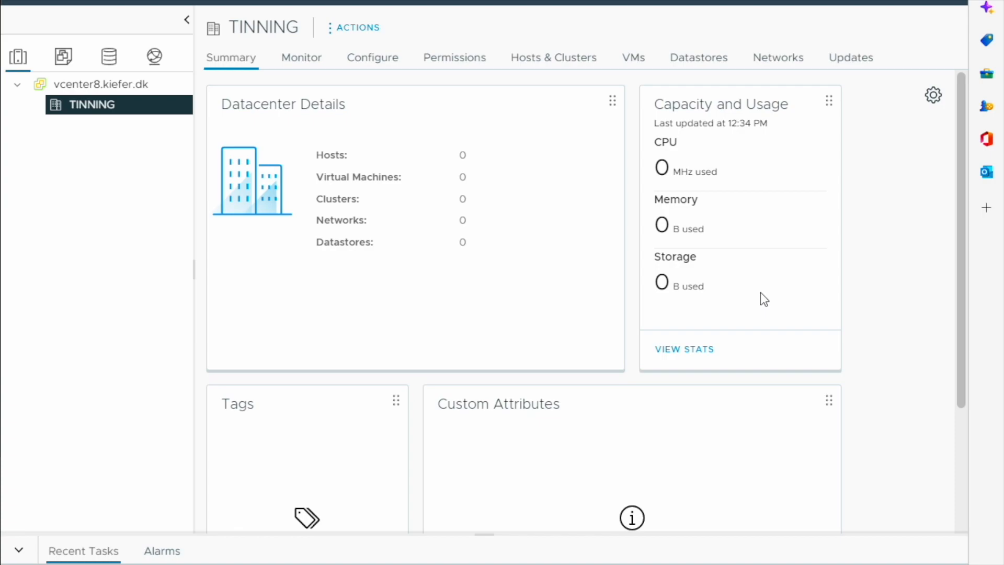
# - In the Networking view, expand the vCenter and select the TINNING datacenter
pyautogui.click(156, 57)
pyautogui.click(158, 58)
pyautogui.click(17, 85)
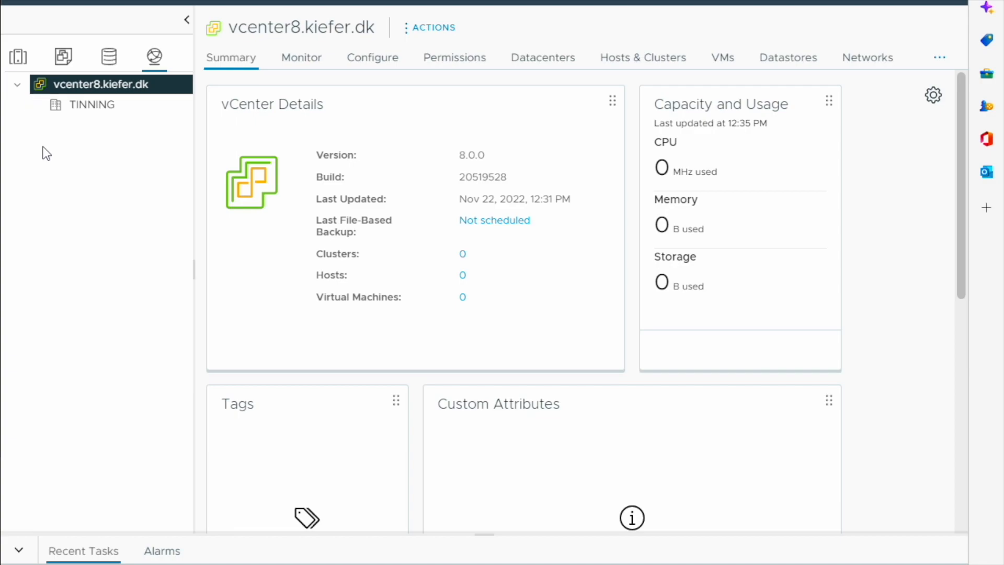
pyautogui.click(116, 105)
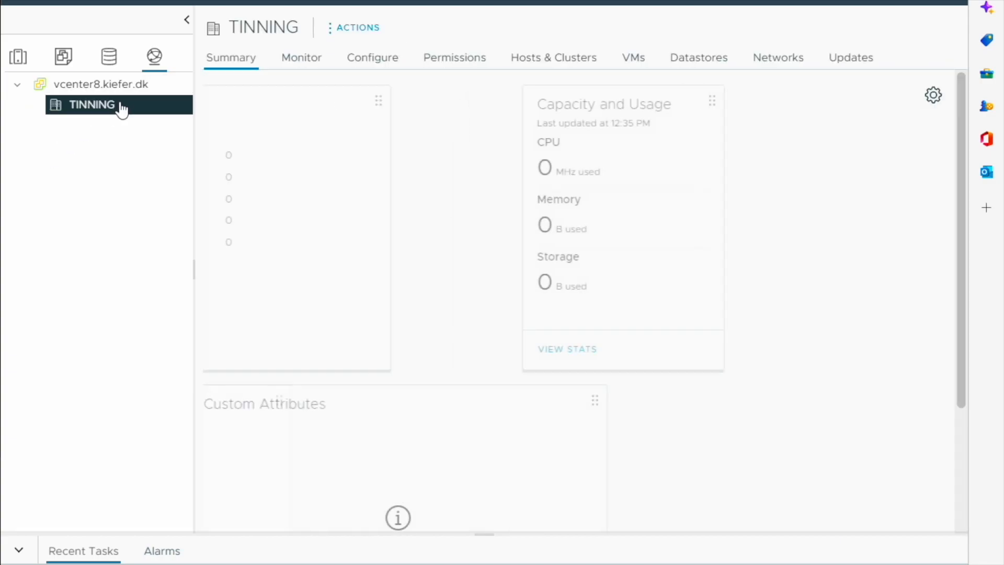
# - Create distributed switch vDS on TINNING at version 8.0.0, lowering uplinks to 2
pyautogui.rightClick(118, 105)
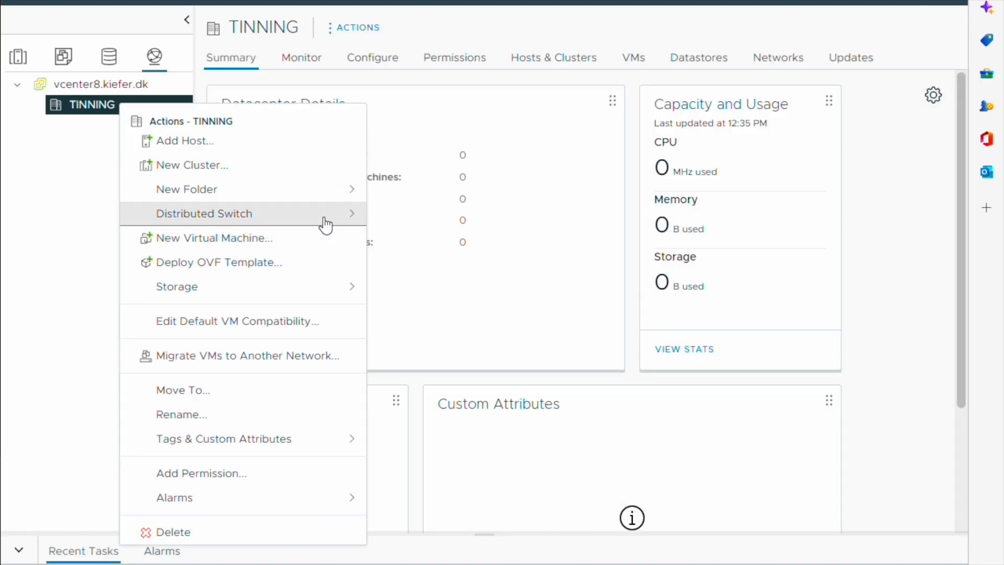
pyautogui.click(301, 215)
pyautogui.click(482, 233)
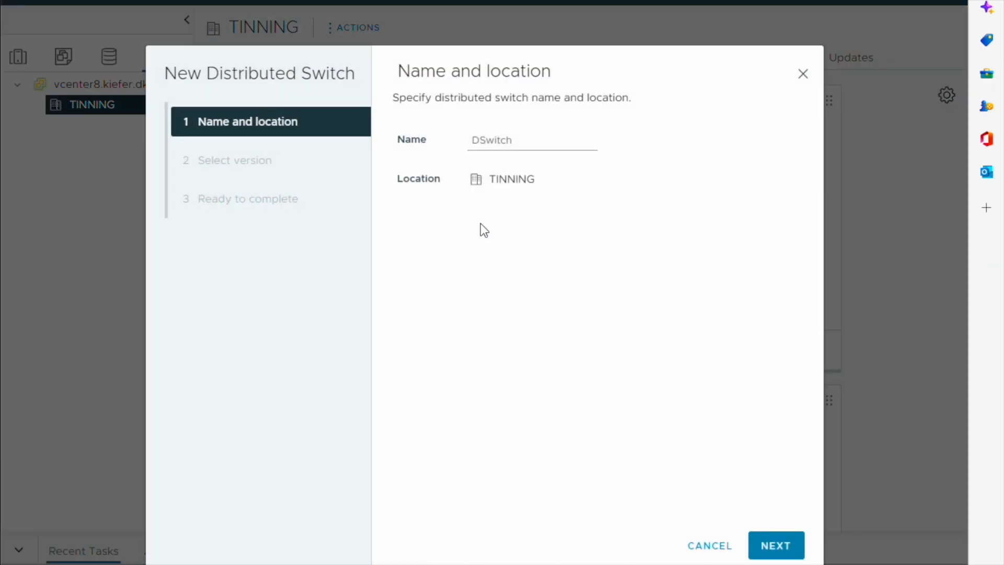
pyautogui.moveTo(537, 146); pyautogui.dragTo(443, 144)
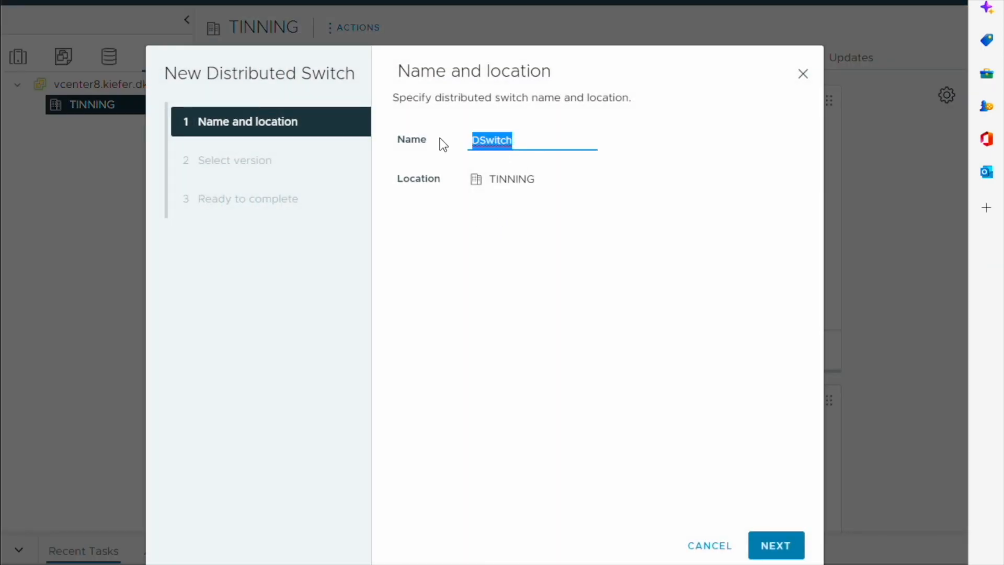
pyautogui.write('vDS')
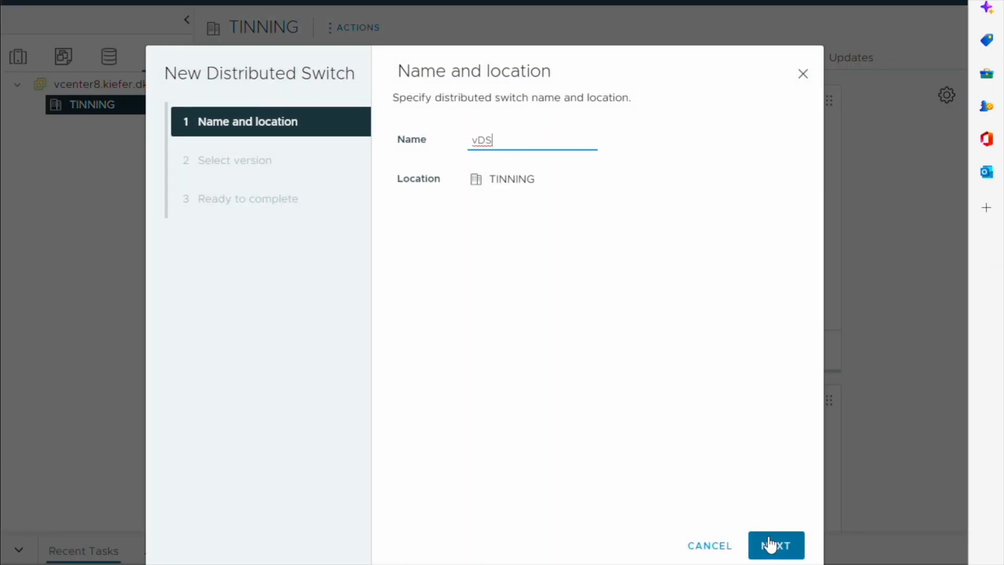
pyautogui.click(770, 545)
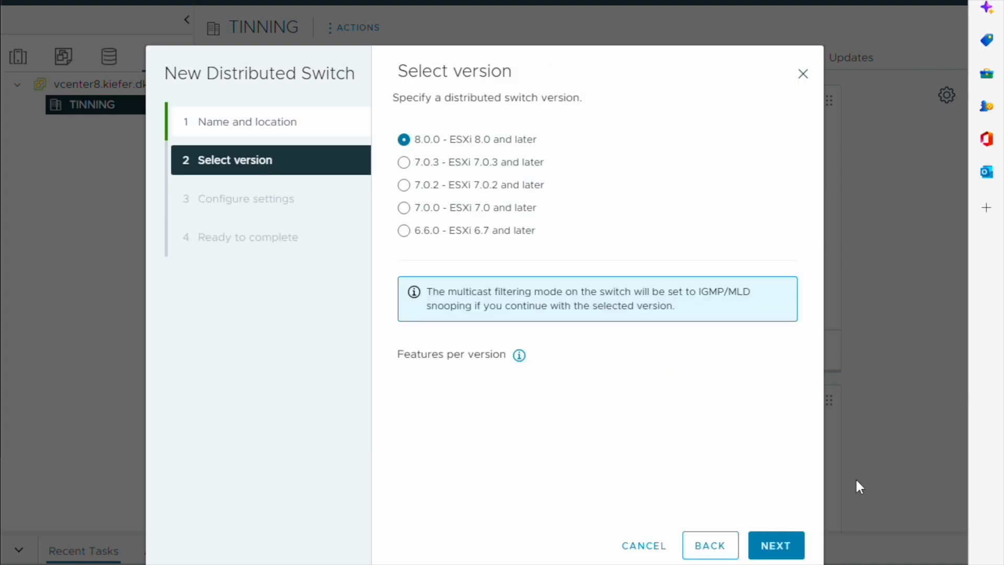
pyautogui.click(774, 549)
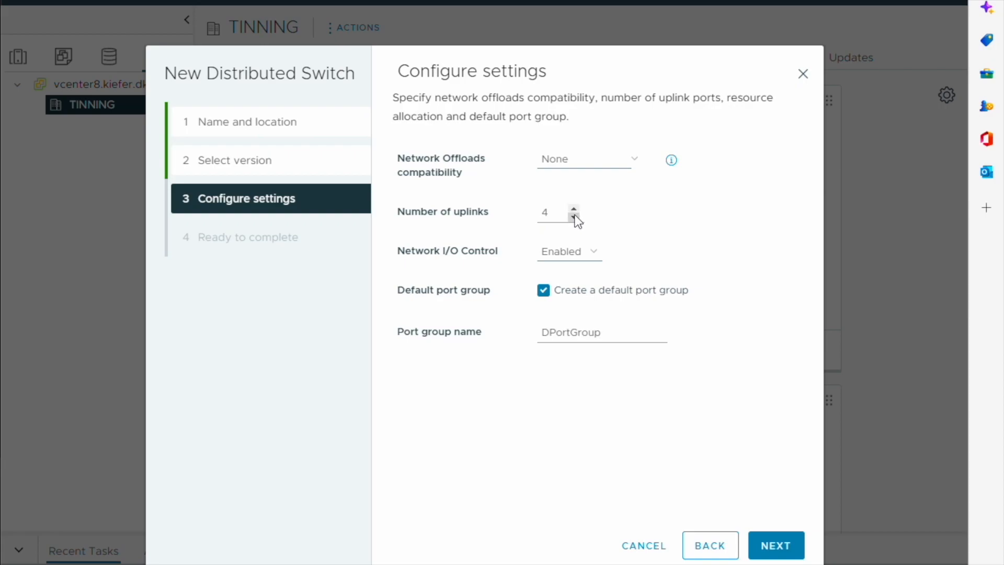
pyautogui.click(573, 217)
# - Finish creating the vDS switch and begin a new distributed port group on it
pyautogui.click(775, 545)
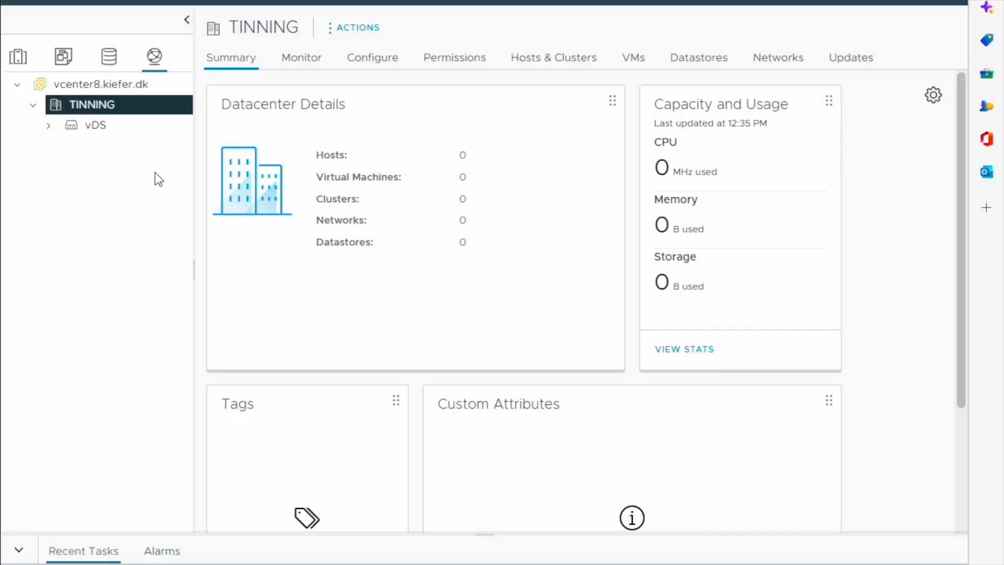
pyautogui.click(48, 126)
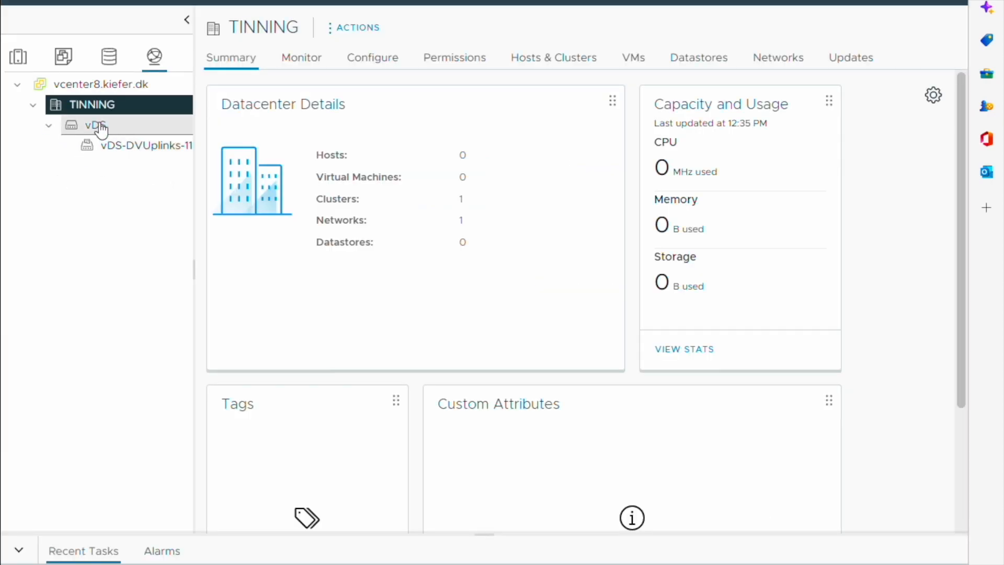
pyautogui.rightClick(99, 125)
pyautogui.moveTo(269, 164)
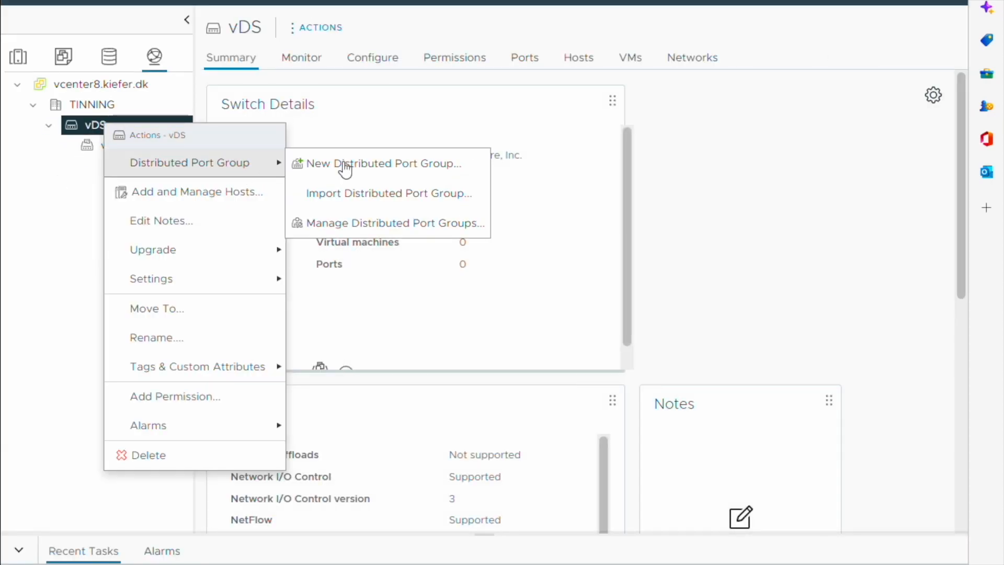
pyautogui.click(366, 164)
pyautogui.click(331, 139)
# - Create the Management port group with VLAN type VLAN and VLAN ID 3
pyautogui.write('Management')
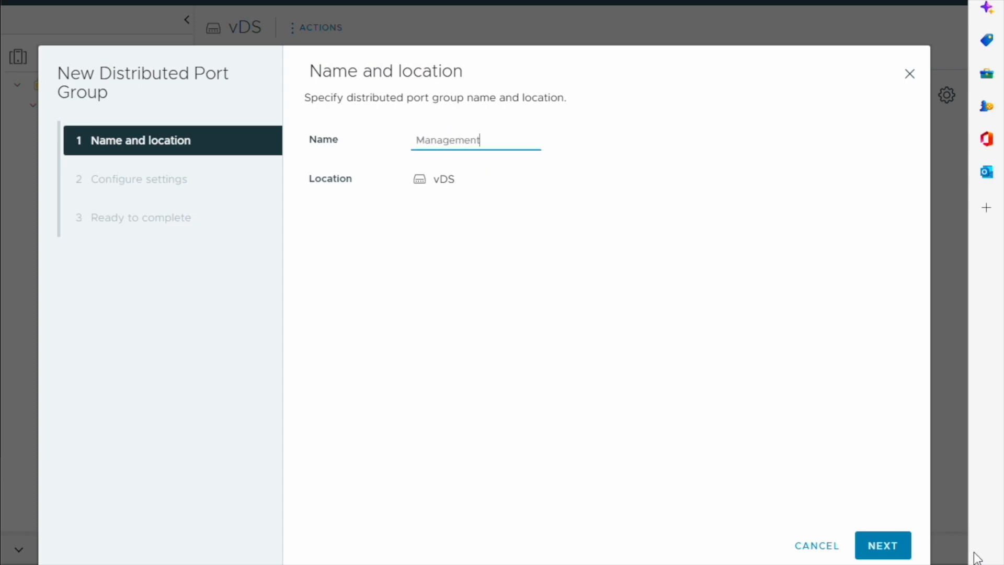
pyautogui.click(884, 546)
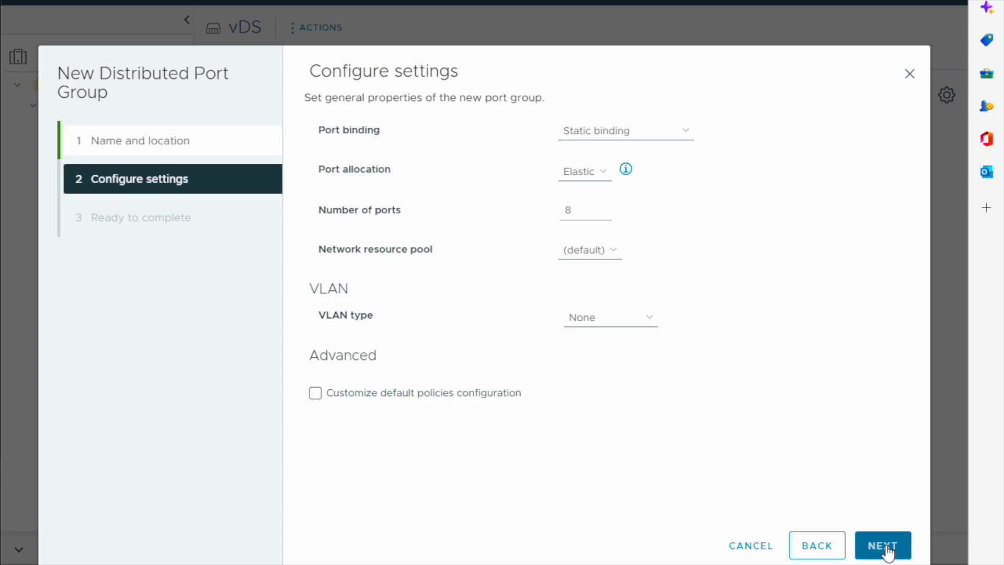
pyautogui.click(652, 325)
pyautogui.click(605, 352)
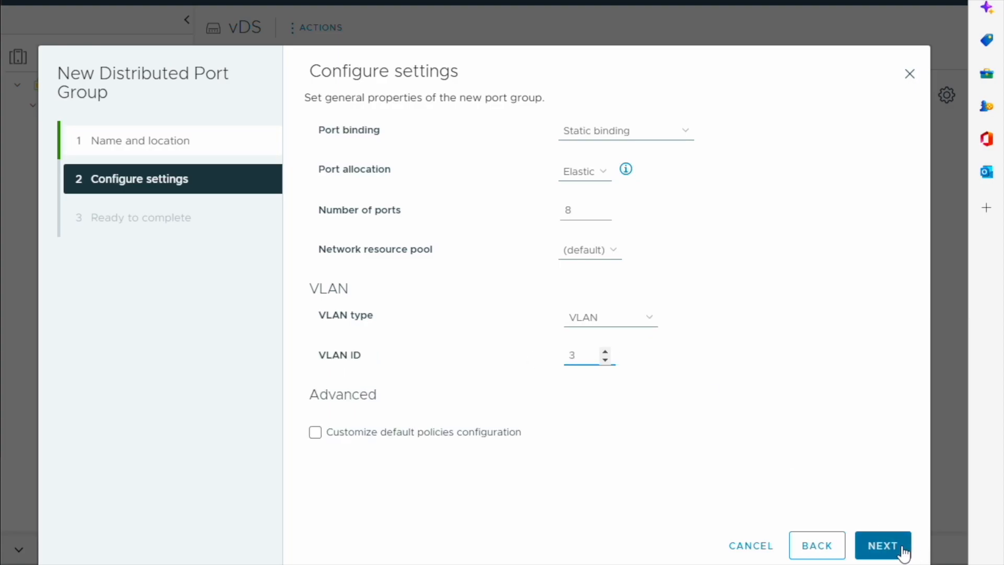
pyautogui.click(884, 546)
pyautogui.click(888, 544)
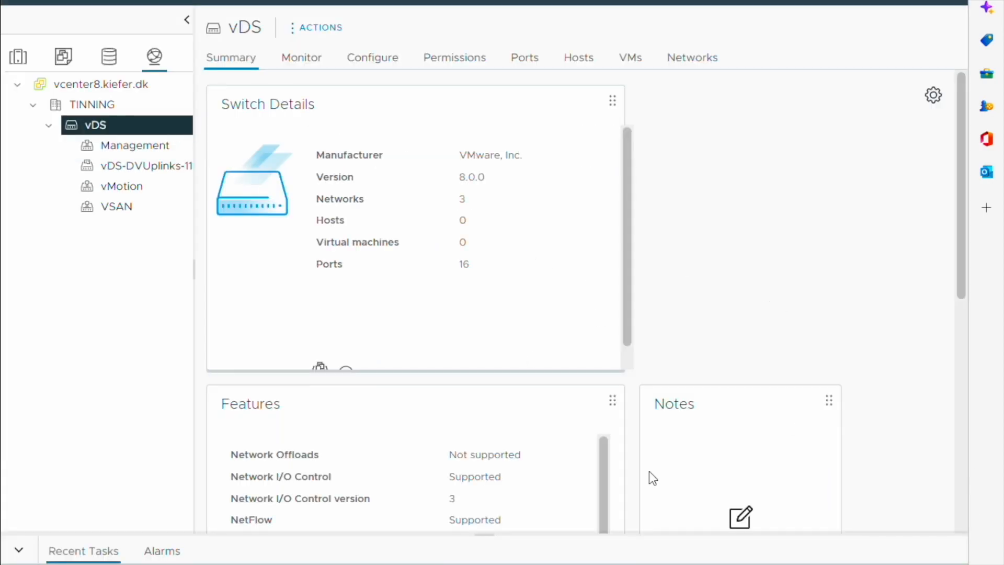